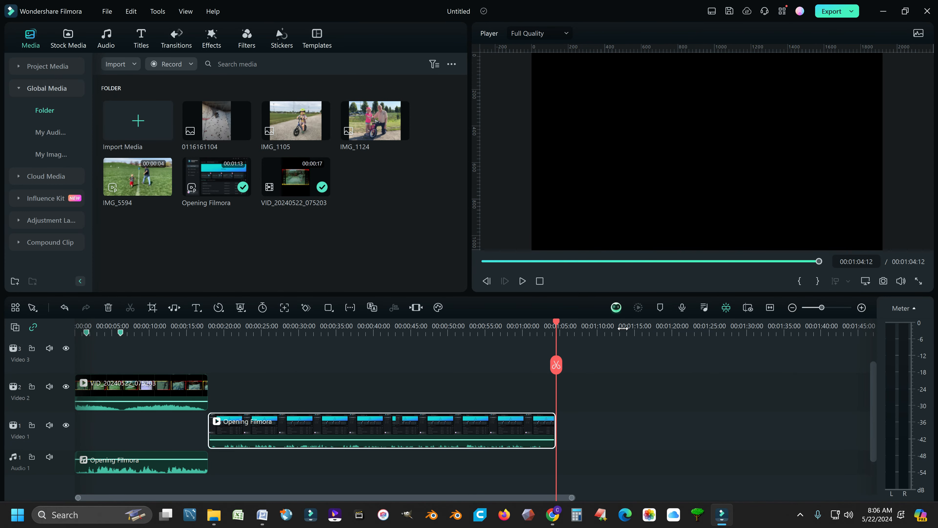
Step: Create a new 9:16 (Portrait) project without saving the current one, and place the IMG_1105 photo at the start of Video 1
{"action": "left_click", "coordinate": [107, 12]}
{"action": "mouse_move", "coordinate": [108, 30]}
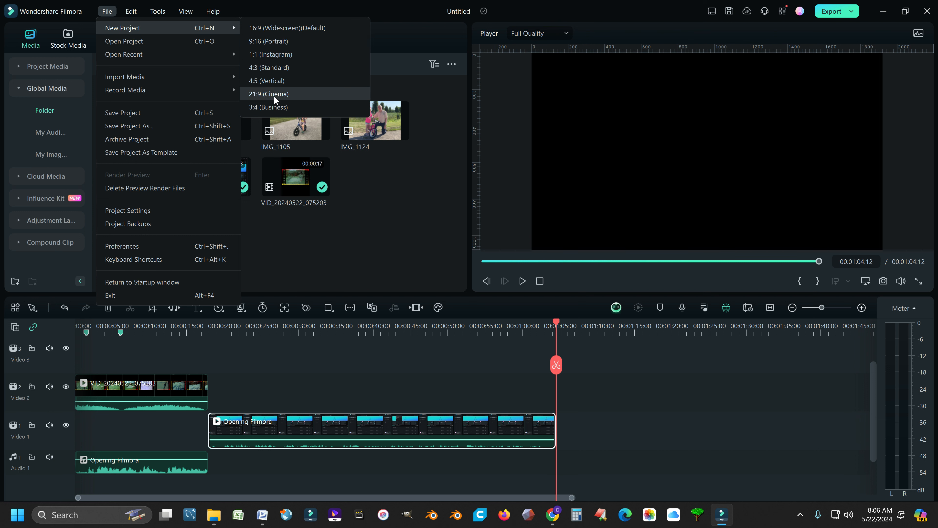
{"action": "left_click", "coordinate": [267, 41]}
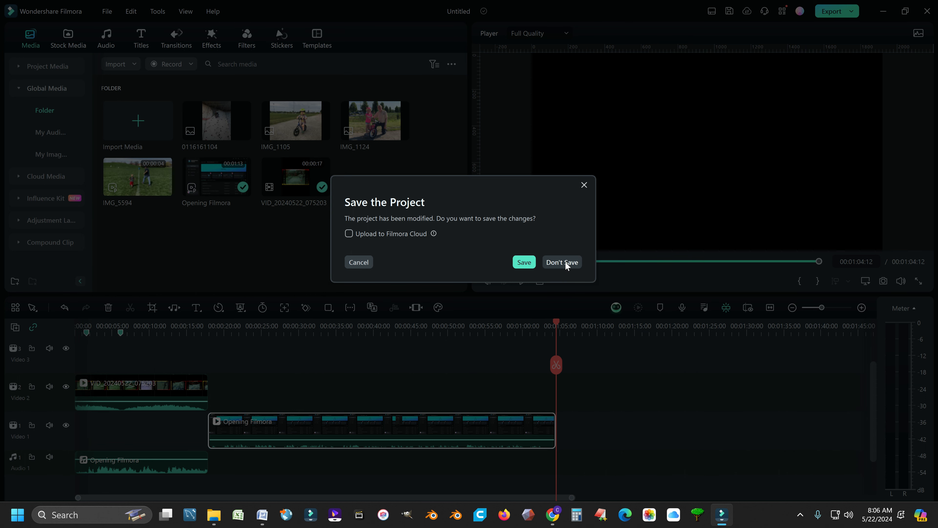
{"action": "left_click", "coordinate": [556, 261]}
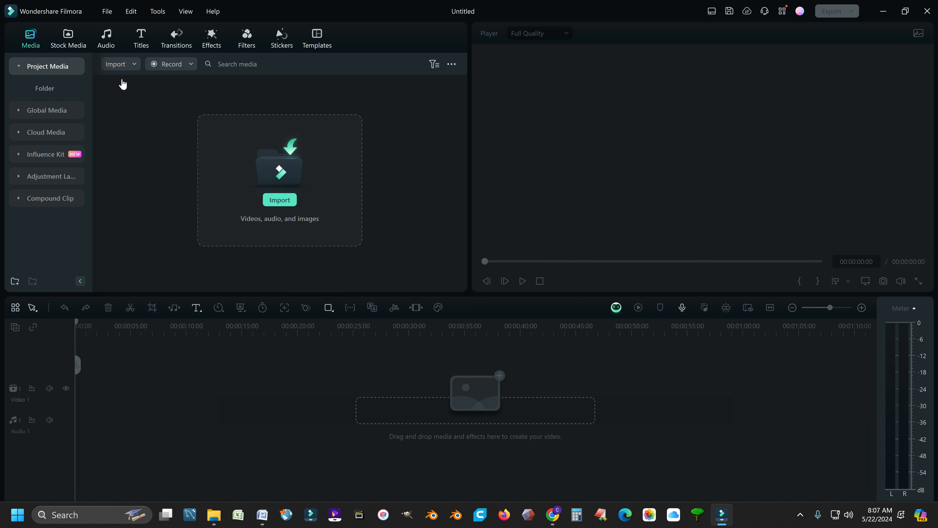
{"action": "left_click", "coordinate": [63, 115]}
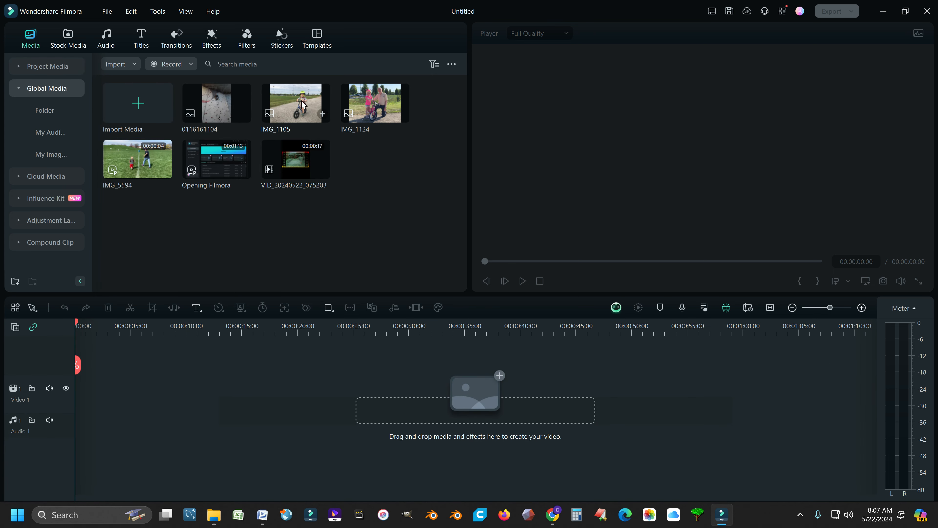
{"action": "left_click_drag", "start_coordinate": [302, 103], "coordinate": [94, 392]}
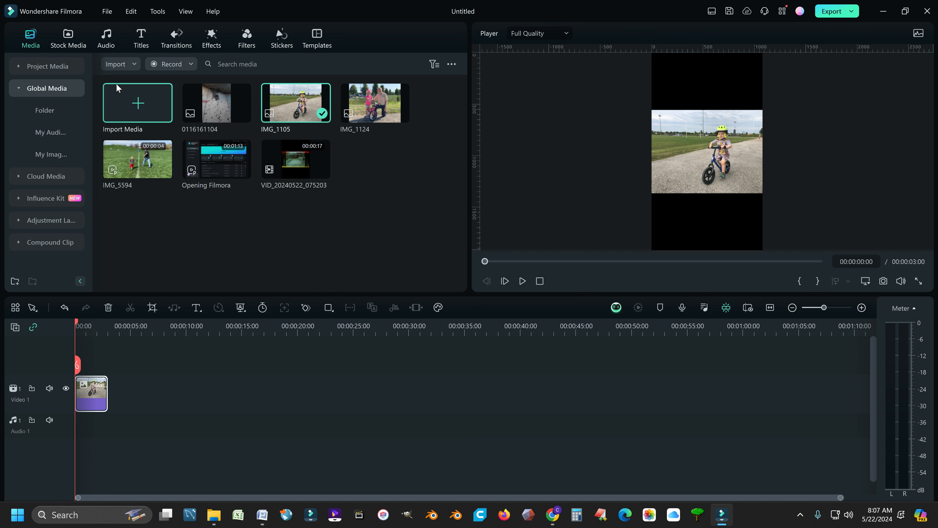
Step: Create a new 16:9 (Widescreen) project, discarding the changes to the current one
{"action": "left_click", "coordinate": [107, 11]}
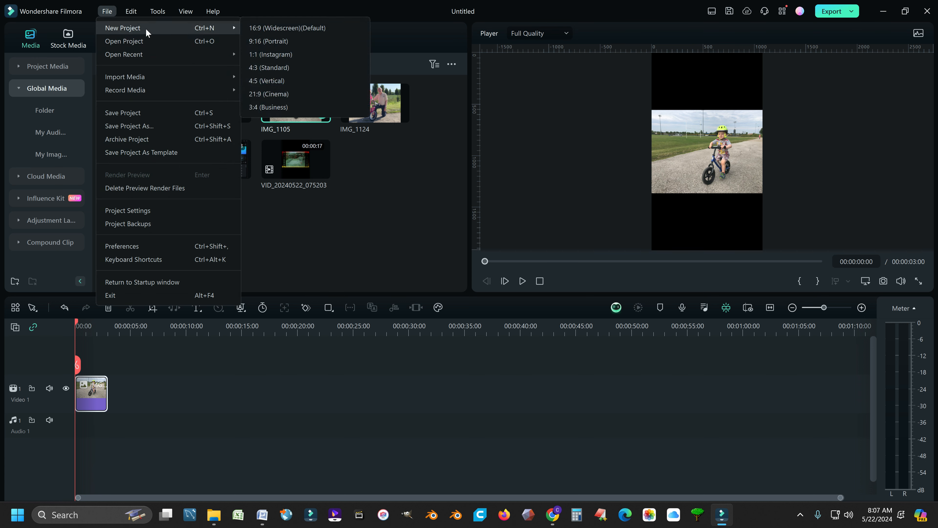
{"action": "left_click", "coordinate": [286, 26]}
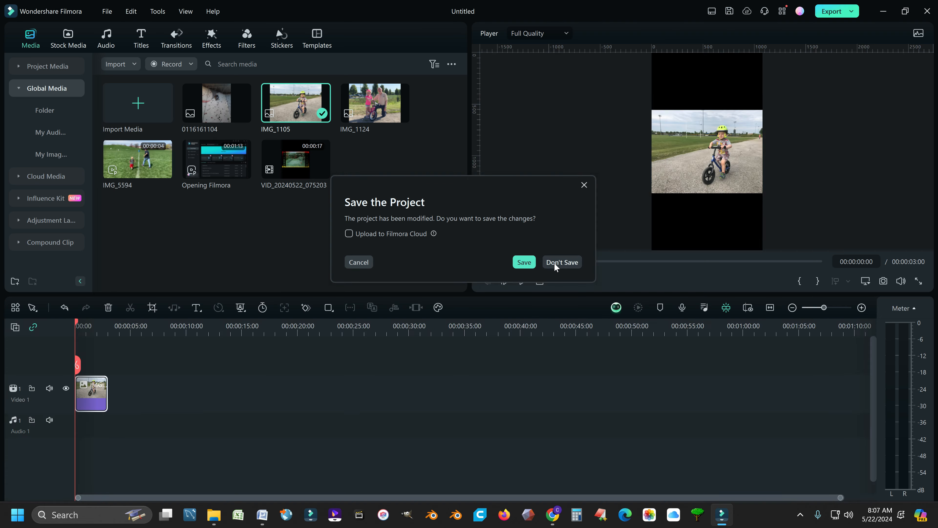
{"action": "left_click", "coordinate": [554, 263]}
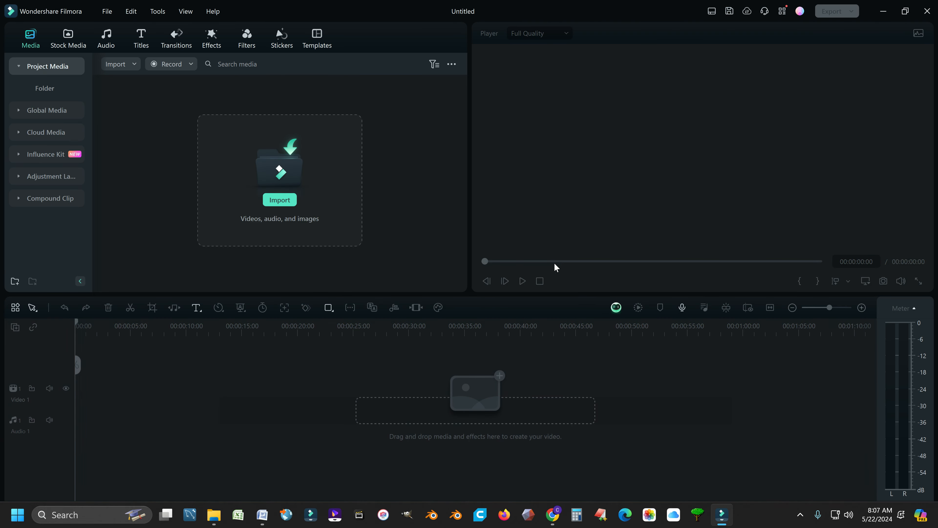
Step: Place the IMG_1105 photo from Global Media at the start of Video 1 and the IMG_5594 video directly after it, dismissing the settings-mismatch prompt
{"action": "left_click", "coordinate": [52, 113]}
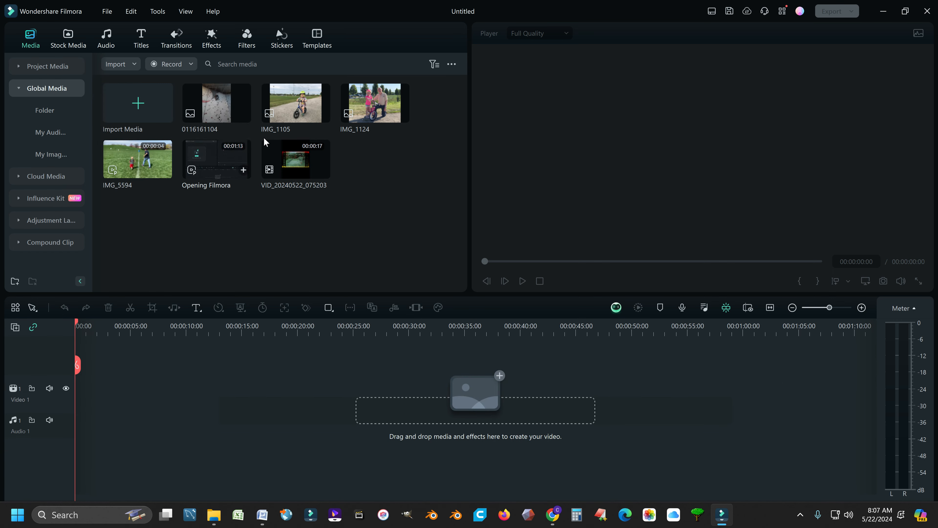
{"action": "left_click_drag", "start_coordinate": [298, 110], "coordinate": [81, 391]}
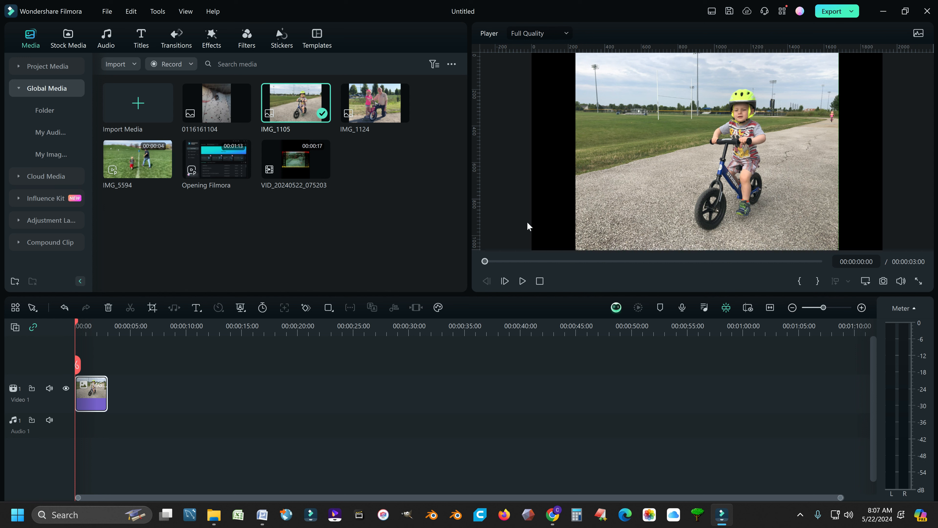
{"action": "left_click_drag", "start_coordinate": [120, 166], "coordinate": [144, 382]}
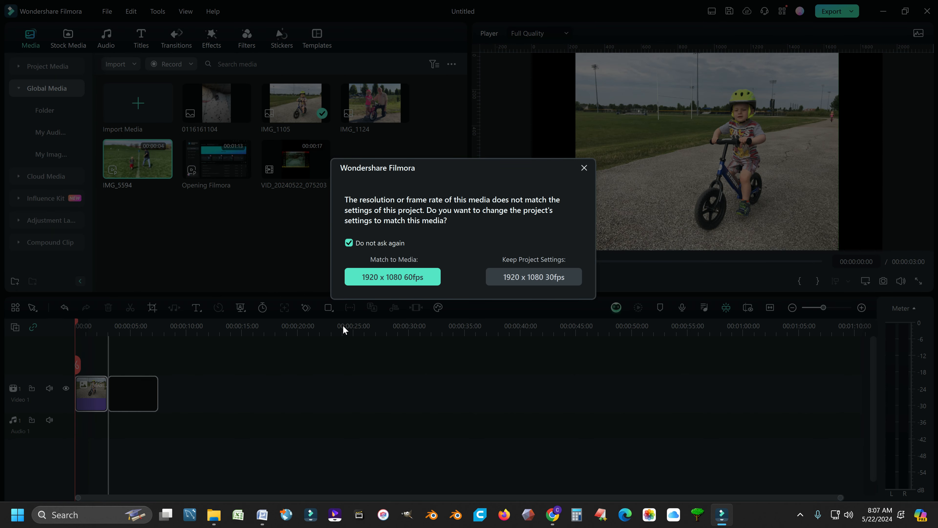
{"action": "left_click", "coordinate": [584, 168]}
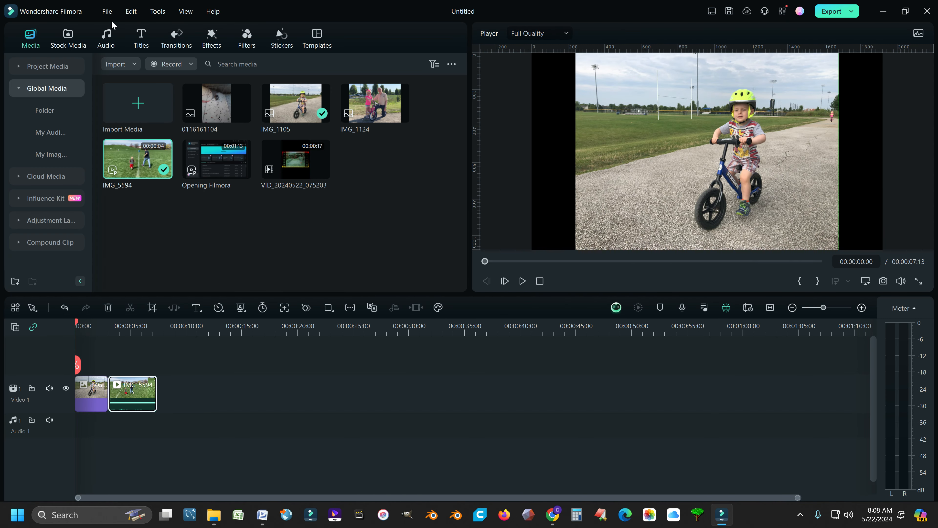
Step: Set the project's aspect ratio to 9:16 (Portrait) with 1080x1920 resolution in the Project Settings
{"action": "left_click", "coordinate": [107, 11]}
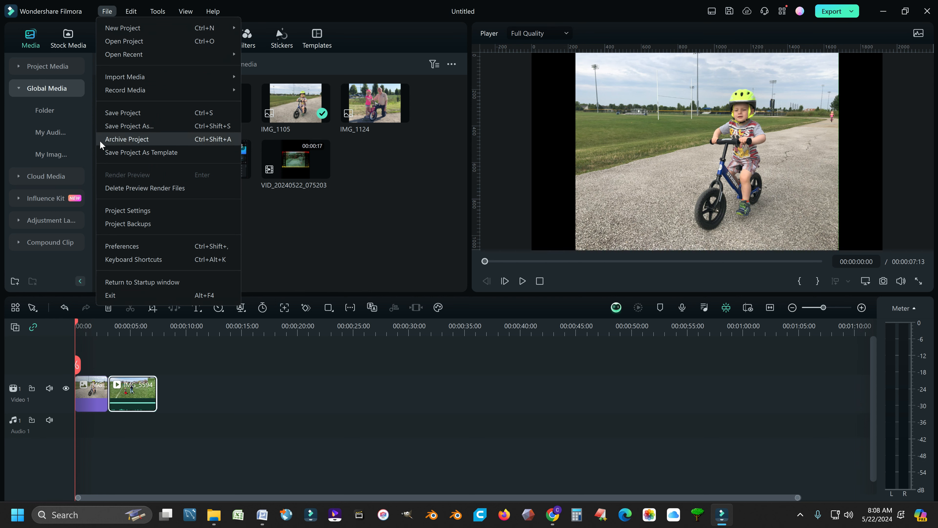
{"action": "left_click", "coordinate": [120, 211]}
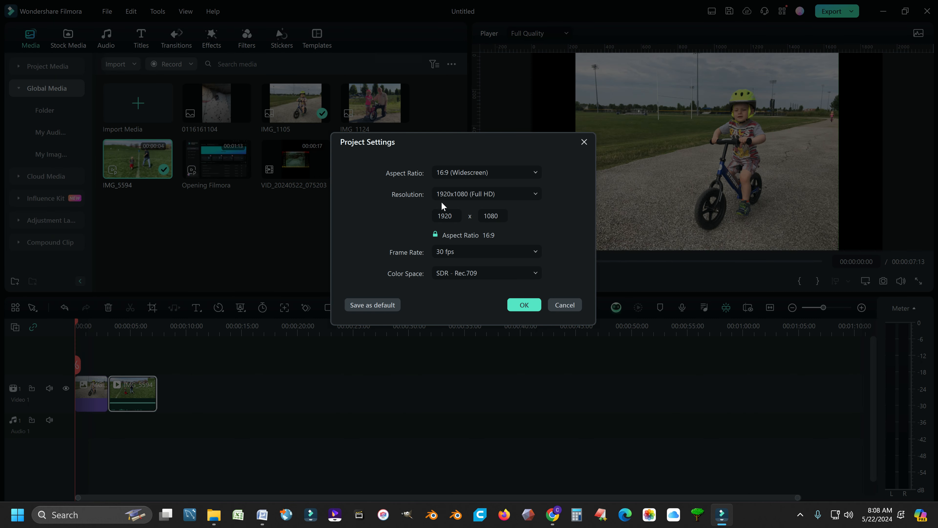
{"action": "left_click", "coordinate": [535, 172]}
{"action": "left_click", "coordinate": [465, 210]}
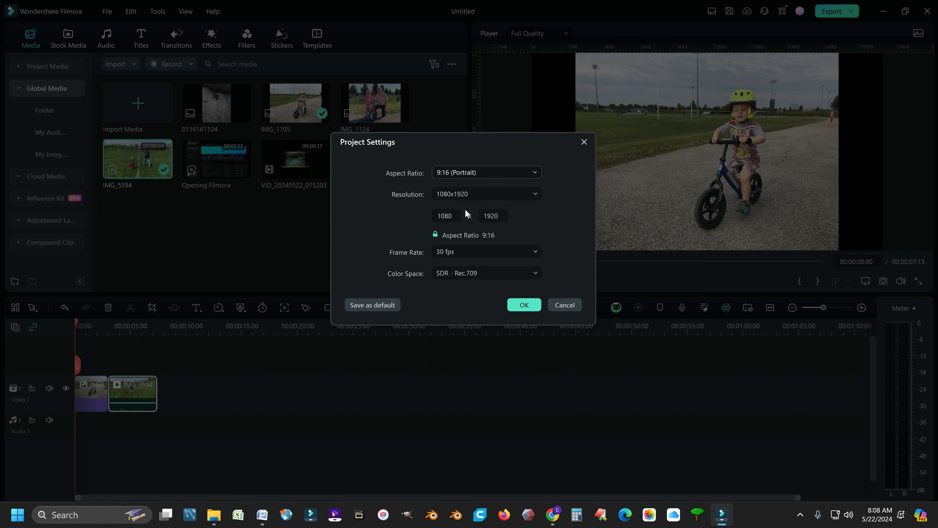
{"action": "left_click", "coordinate": [525, 305]}
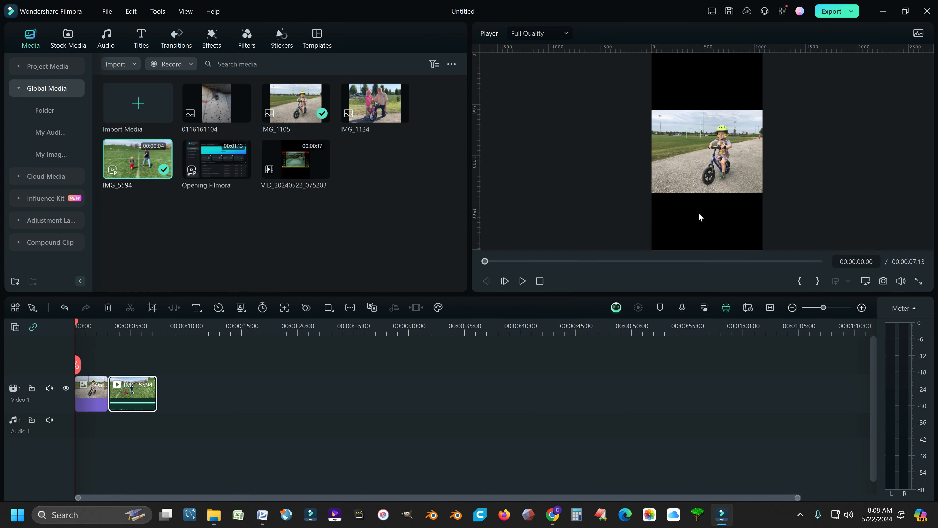
Step: Preview the photo and move the IMG_5594 clip along Video 1 to start at about 22 seconds
{"action": "mouse_move", "coordinate": [79, 322]}
{"action": "left_mouse_down"}
{"action": "mouse_move", "coordinate": [137, 321]}
{"action": "mouse_move", "coordinate": [89, 322]}
{"action": "left_mouse_up"}
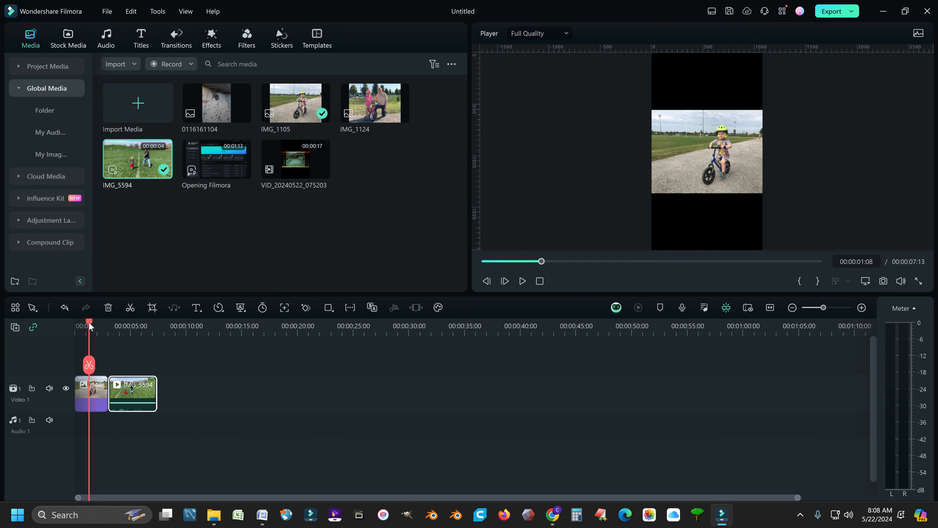
{"action": "left_click_drag", "start_coordinate": [127, 384], "coordinate": [349, 386]}
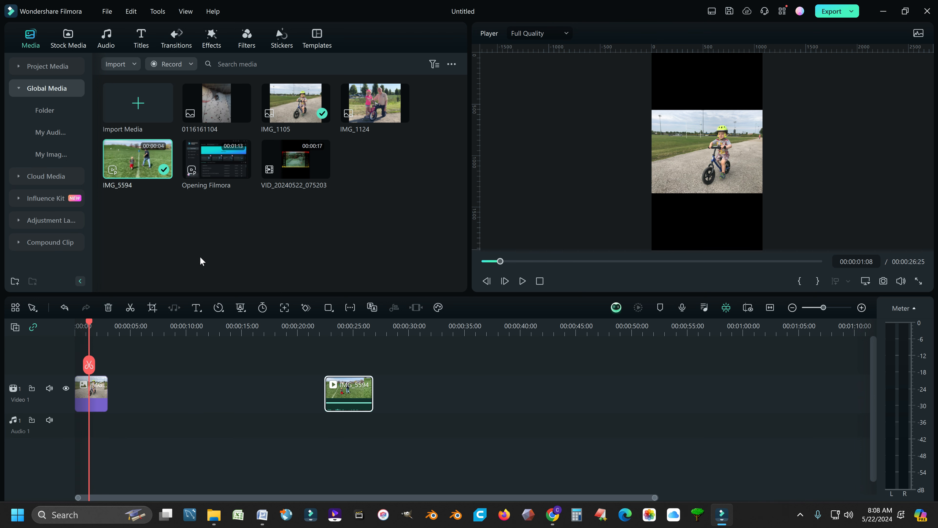
Step: Place a second IMG_1105 photo directly after the first on Video 1, preview it, and delete it again
{"action": "left_click_drag", "start_coordinate": [295, 107], "coordinate": [123, 403]}
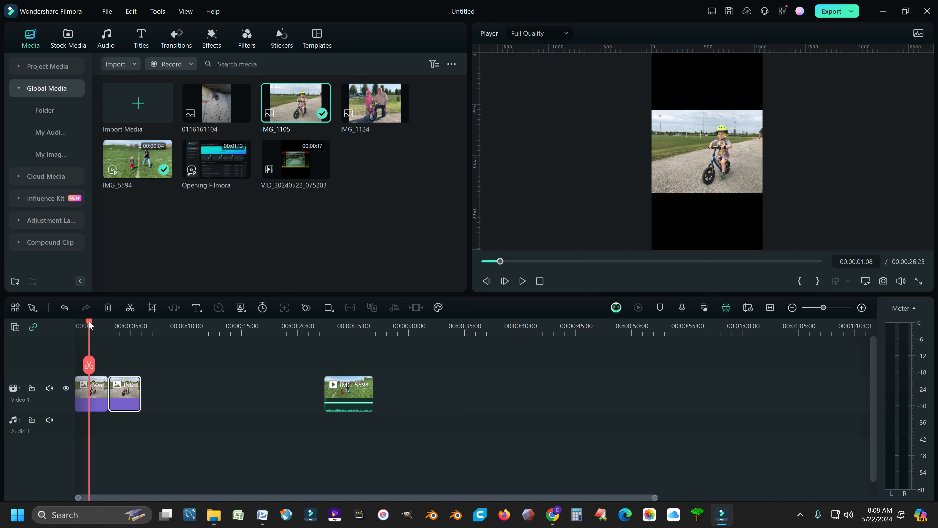
{"action": "left_click_drag", "start_coordinate": [89, 321], "coordinate": [115, 324]}
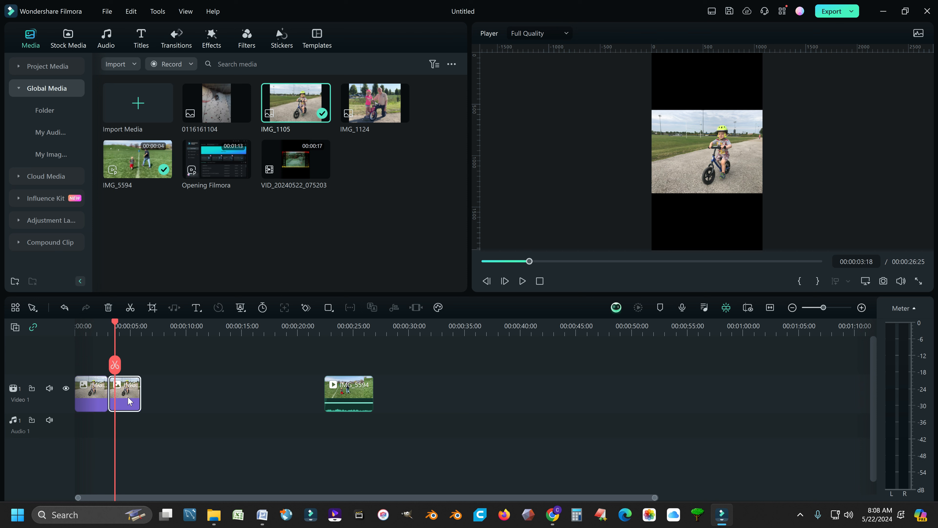
{"action": "key", "text": "Delete"}
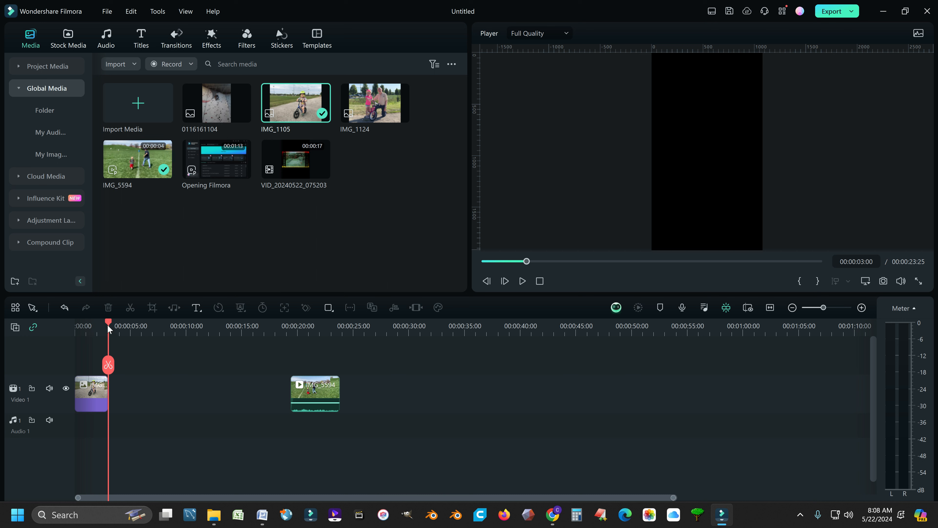
Step: Apply Crop to Fit to the IMG_1105 photo on the timeline and undo it
{"action": "left_click_drag", "start_coordinate": [108, 326], "coordinate": [84, 320]}
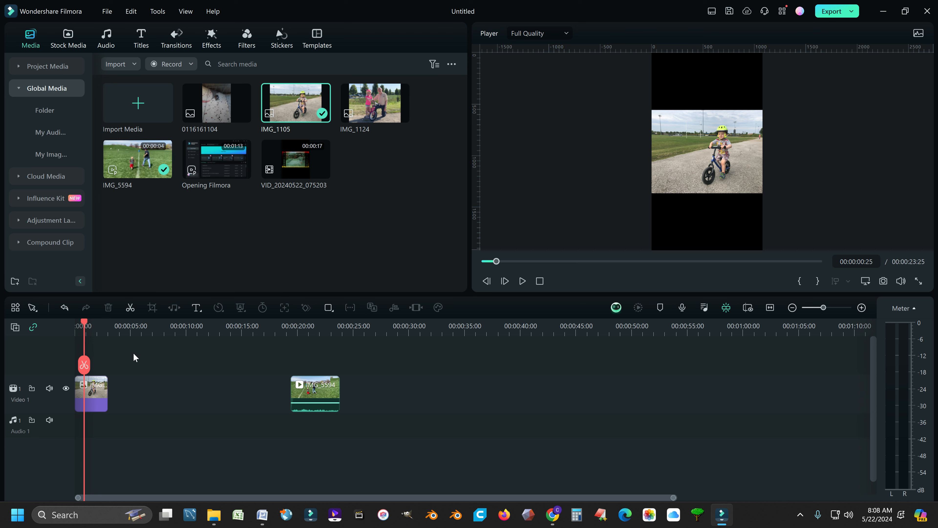
{"action": "left_click", "coordinate": [96, 395]}
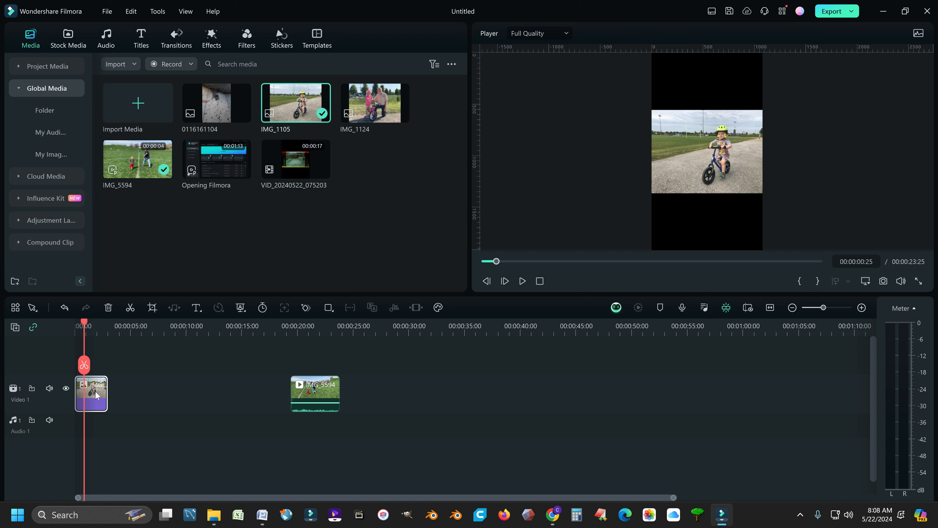
{"action": "right_click", "coordinate": [96, 395]}
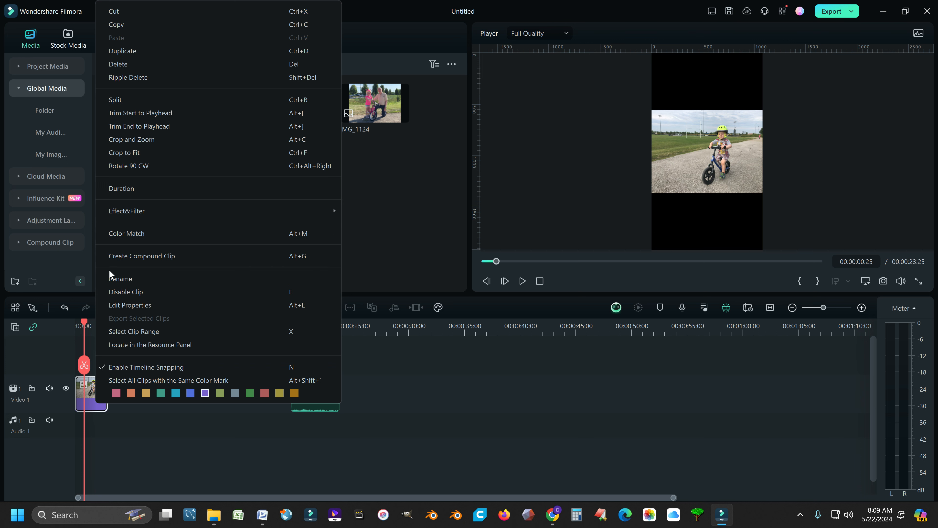
{"action": "left_click", "coordinate": [118, 152]}
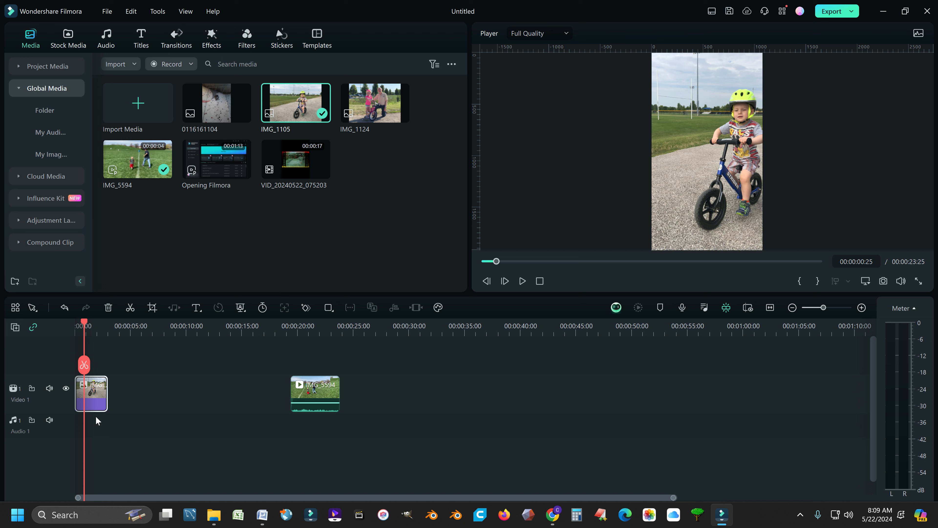
{"action": "key", "text": "ctrl+z"}
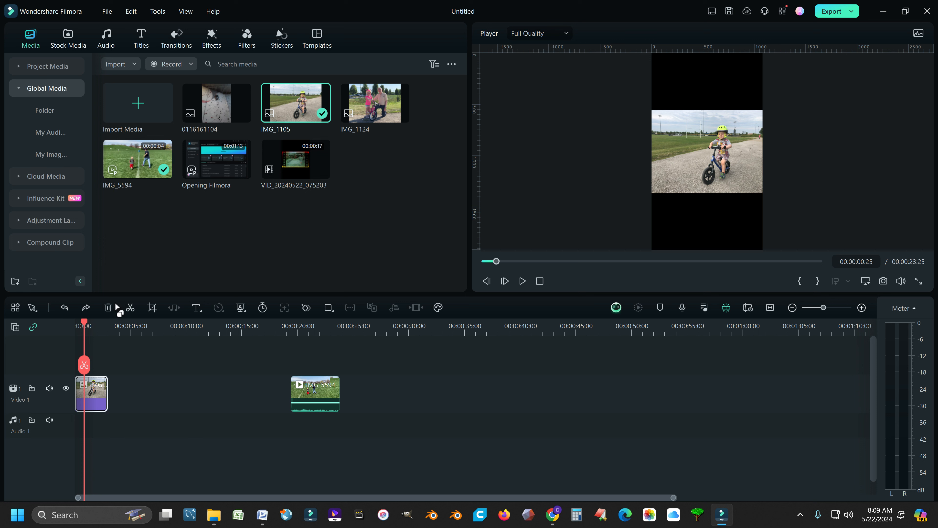
Step: Move the playhead just past the photo and set the default Photo Placement to Crop to Fit in the editing preferences
{"action": "left_click_drag", "start_coordinate": [85, 321], "coordinate": [110, 321]}
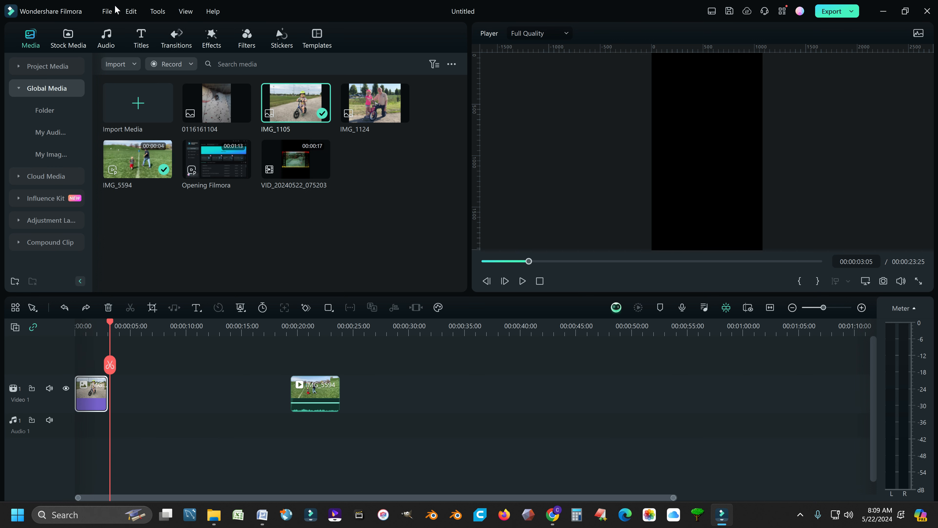
{"action": "left_click", "coordinate": [108, 12]}
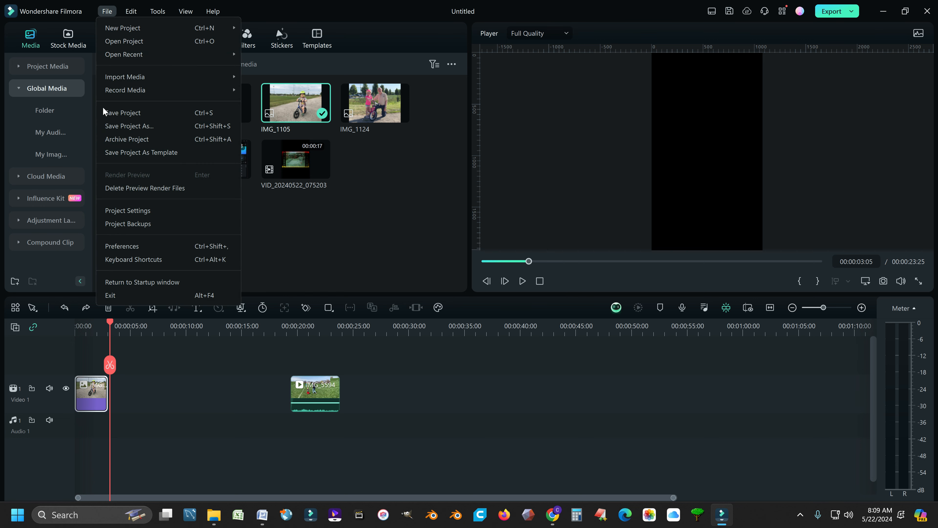
{"action": "left_click", "coordinate": [117, 245]}
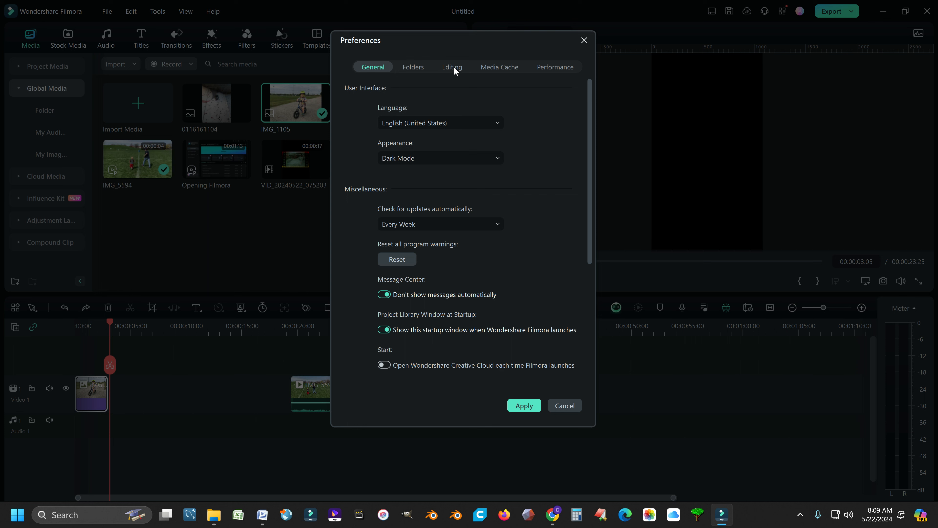
{"action": "left_click", "coordinate": [455, 70]}
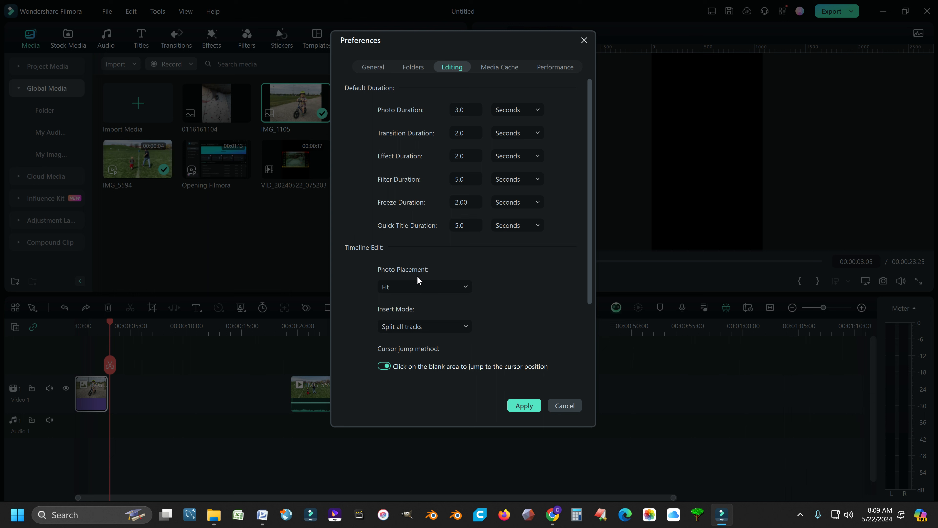
{"action": "left_click", "coordinate": [465, 286]}
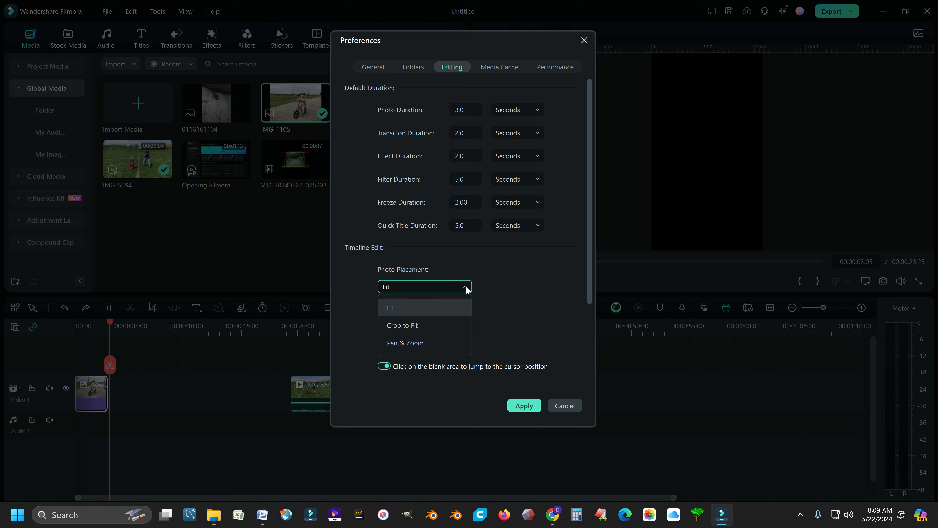
{"action": "left_click", "coordinate": [409, 324]}
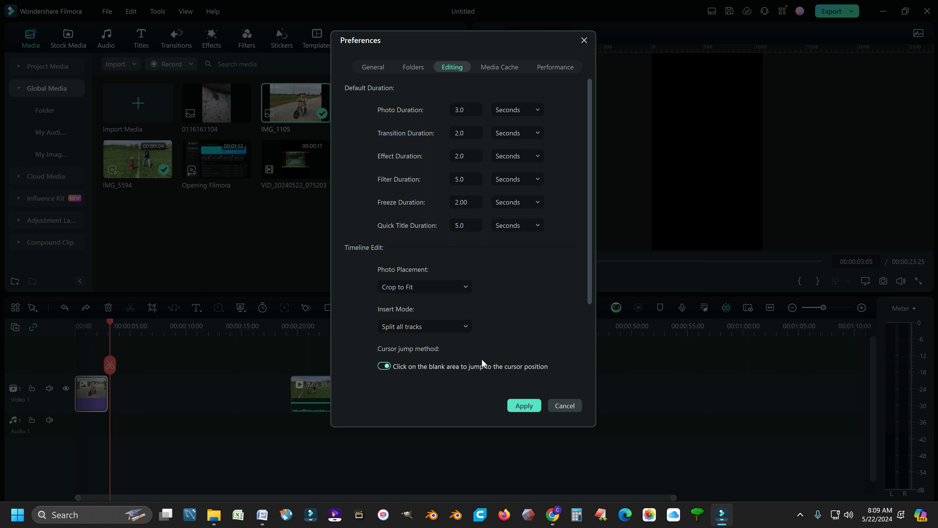
{"action": "left_click", "coordinate": [466, 287]}
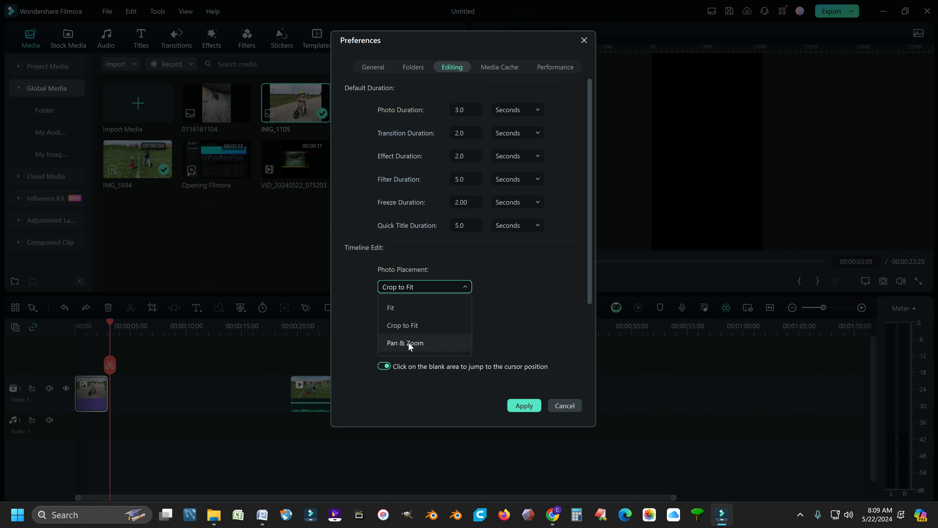
{"action": "left_click", "coordinate": [409, 327]}
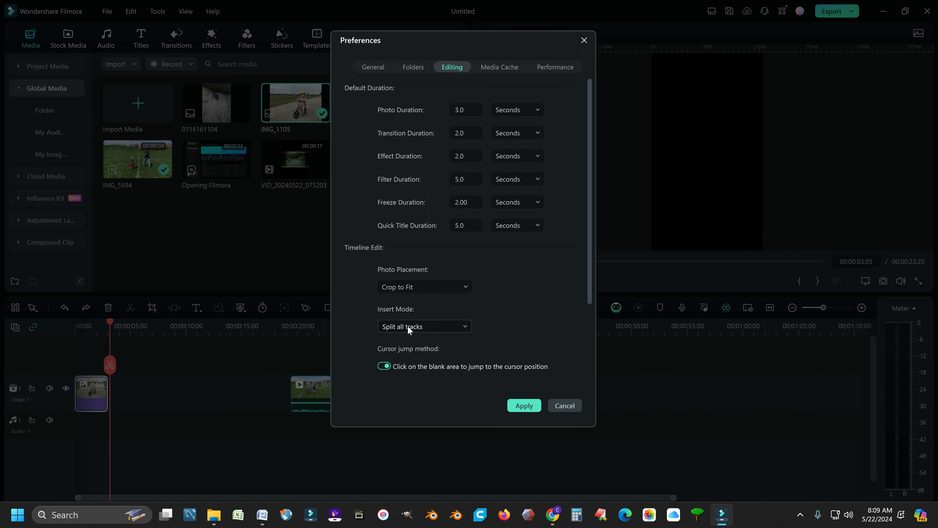
{"action": "left_click", "coordinate": [525, 405]}
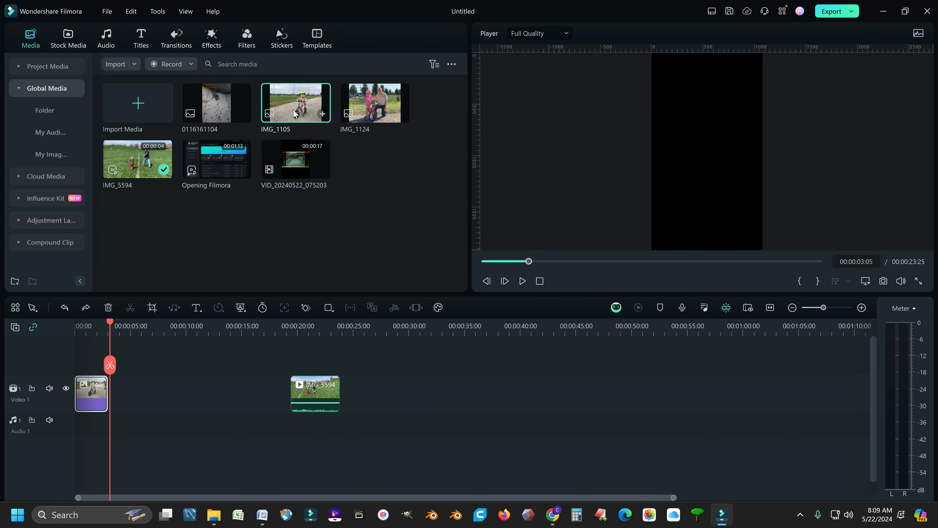
Step: Preview the first photo, add another IMG_1105 photo directly after it on Video 1, and preview the new one
{"action": "left_click_drag", "start_coordinate": [111, 321], "coordinate": [93, 324]}
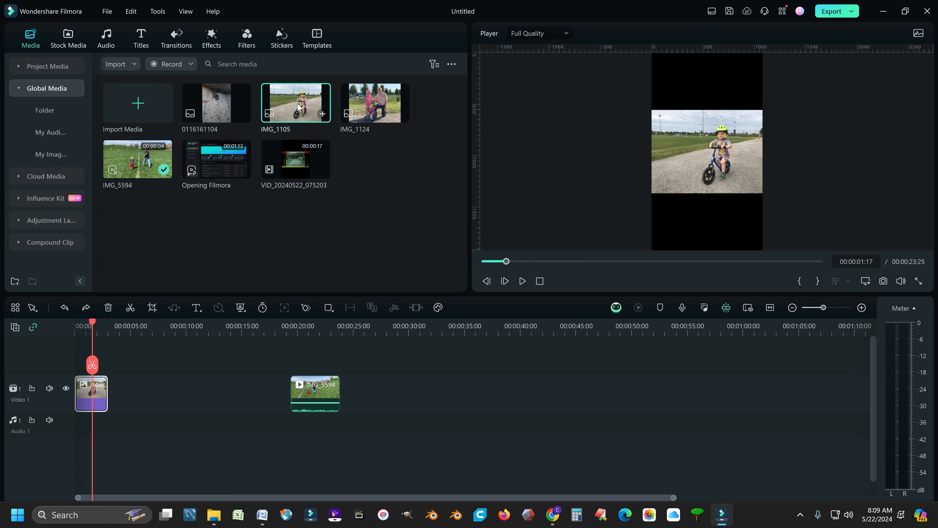
{"action": "left_click_drag", "start_coordinate": [299, 107], "coordinate": [116, 395]}
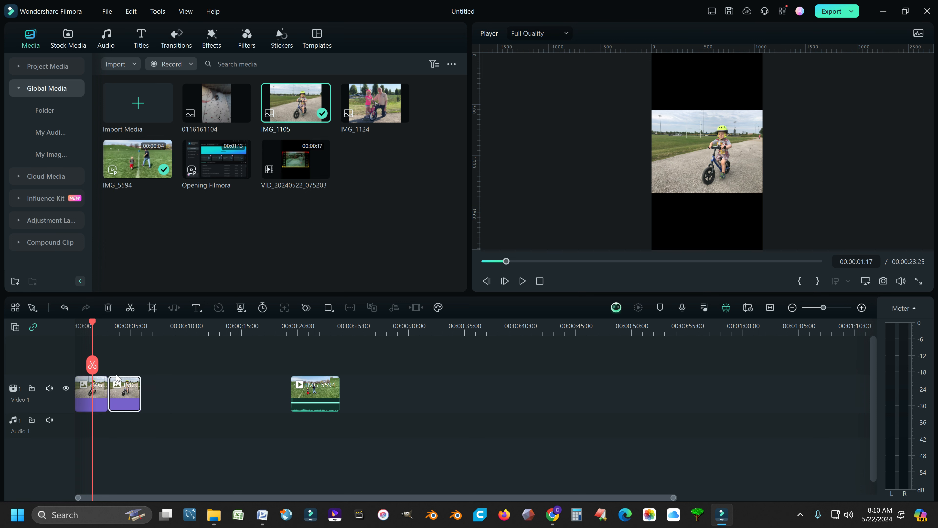
{"action": "left_click_drag", "start_coordinate": [93, 324], "coordinate": [123, 325]}
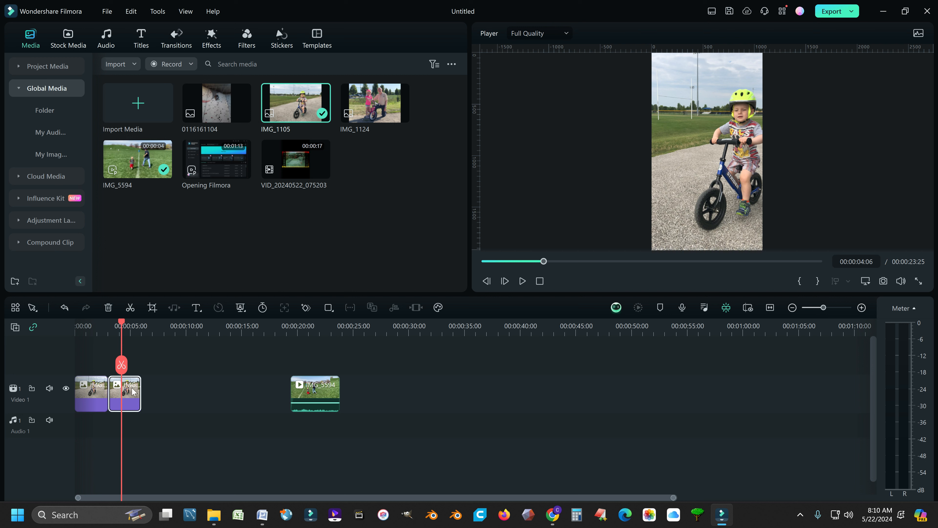
Step: Rearrange Video 1 so the IMG_5594 clip directly follows the first photo and the second IMG_1105 photo follows the clip, and preview that photo
{"action": "left_click_drag", "start_coordinate": [133, 392], "coordinate": [438, 392]}
{"action": "left_click", "coordinate": [313, 394]}
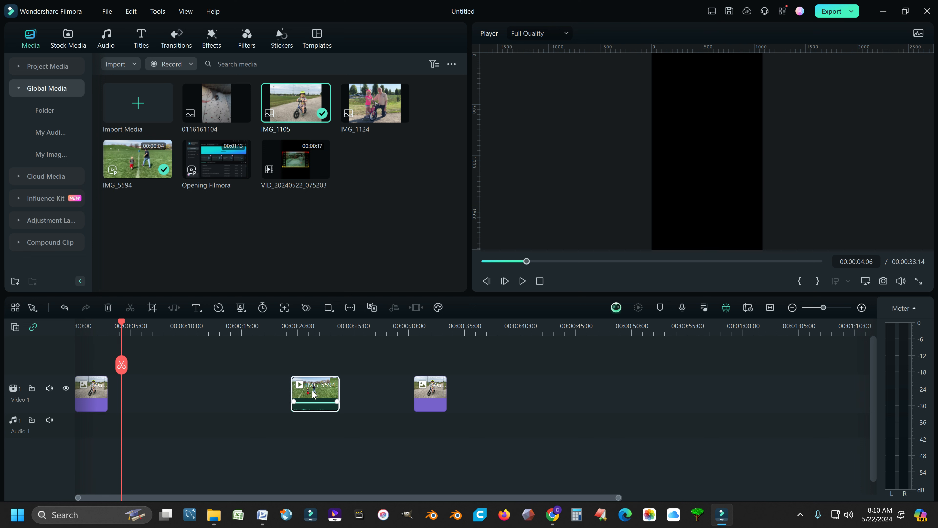
{"action": "left_click_drag", "start_coordinate": [313, 393], "coordinate": [131, 394]}
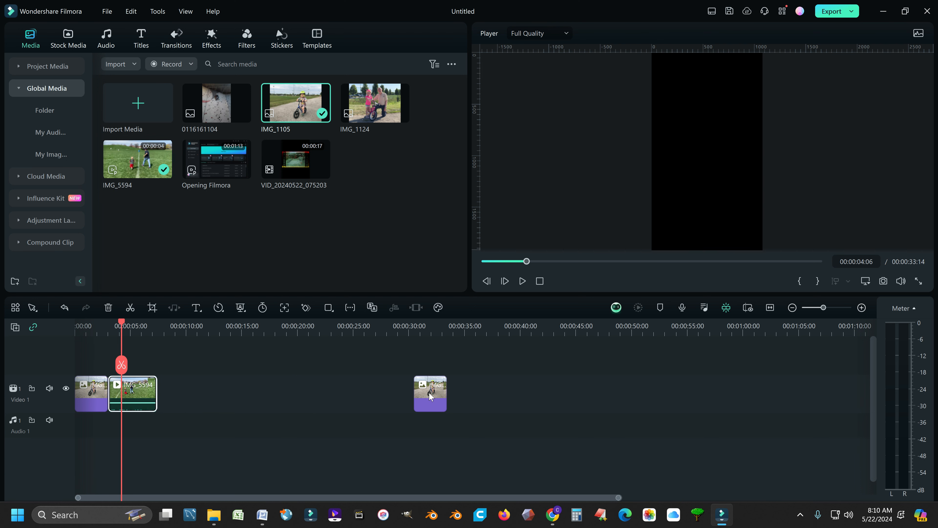
{"action": "left_click_drag", "start_coordinate": [430, 397], "coordinate": [188, 397]}
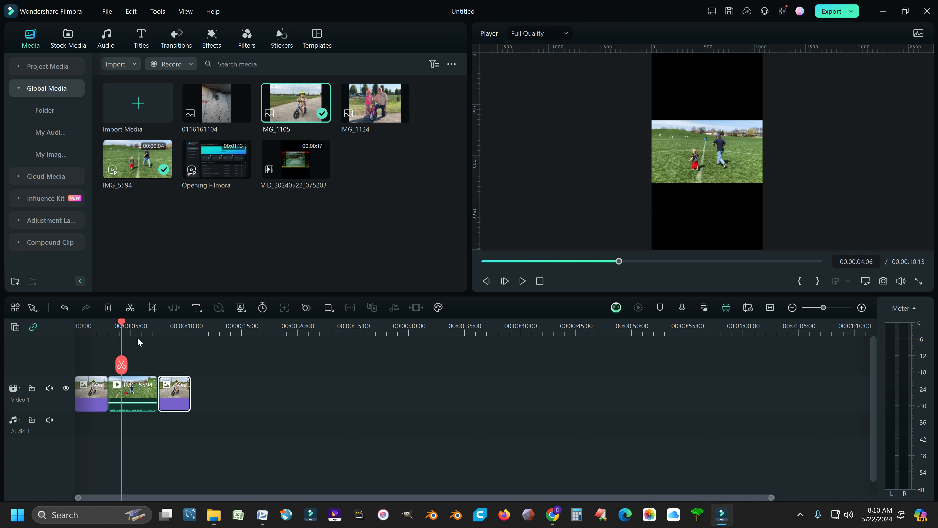
{"action": "left_click_drag", "start_coordinate": [123, 326], "coordinate": [175, 323]}
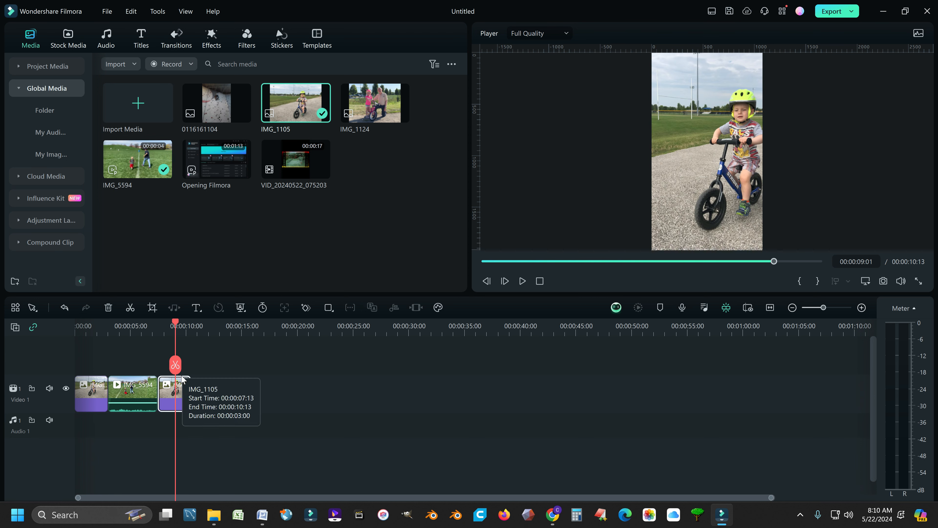
Step: Add the IMG_1124 photo directly after the second IMG_1105 photo on Video 1 and copy its effects
{"action": "left_click_drag", "start_coordinate": [369, 105], "coordinate": [192, 398]}
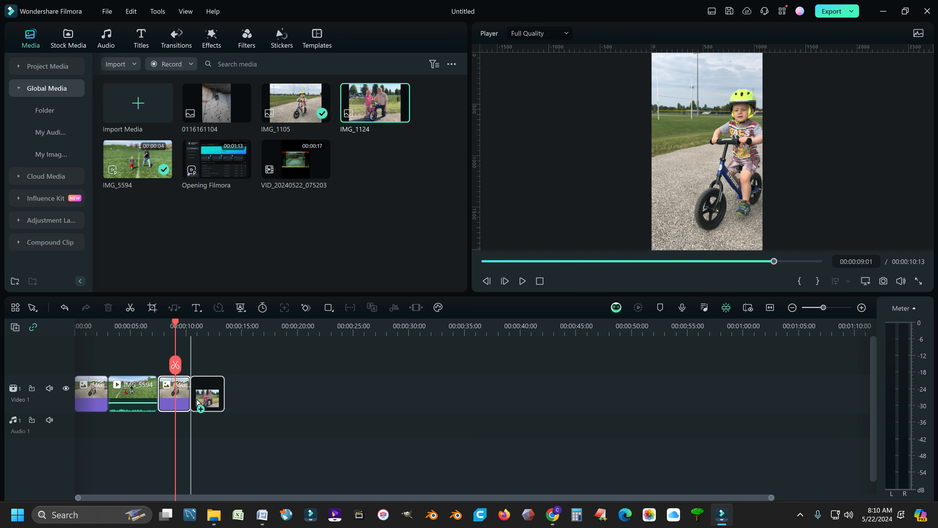
{"action": "left_click_drag", "start_coordinate": [176, 320], "coordinate": [98, 329]}
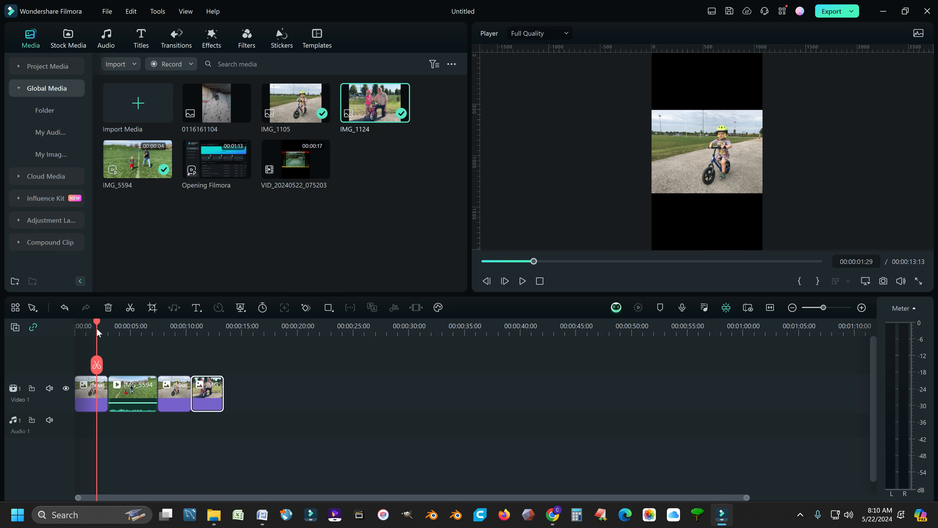
{"action": "right_click", "coordinate": [209, 392]}
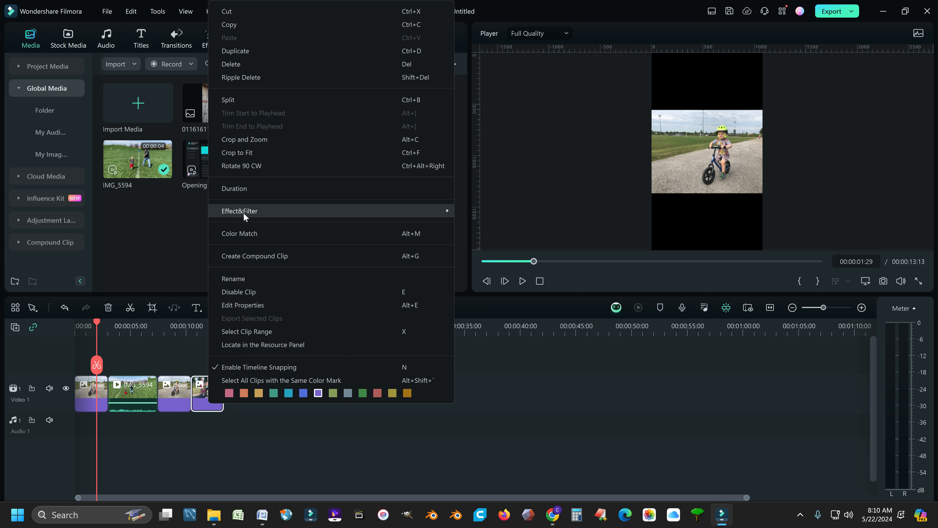
{"action": "mouse_move", "coordinate": [234, 212]}
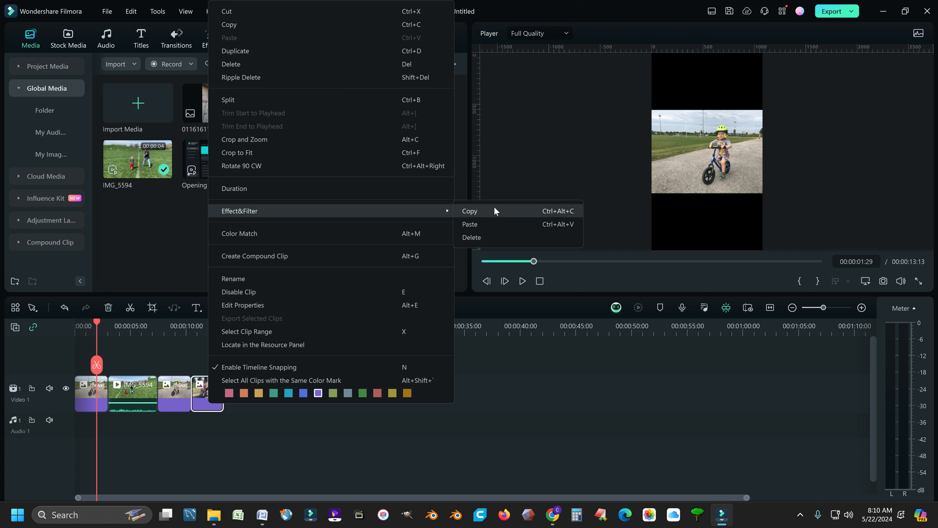
{"action": "left_click", "coordinate": [479, 209]}
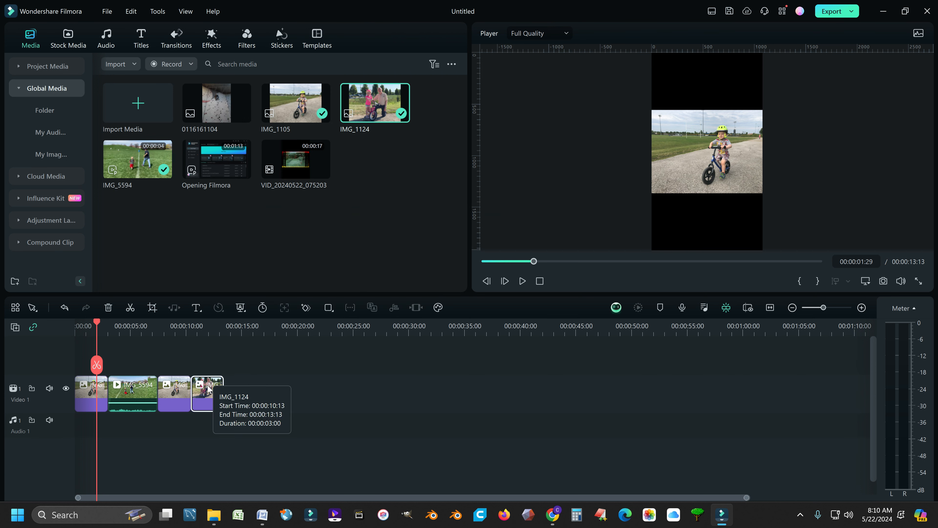
Step: Paste the copied effects onto the first IMG_1105 photo and the IMG_5594 clip together, and preview the photo
{"action": "left_click_drag", "start_coordinate": [159, 439], "coordinate": [91, 402]}
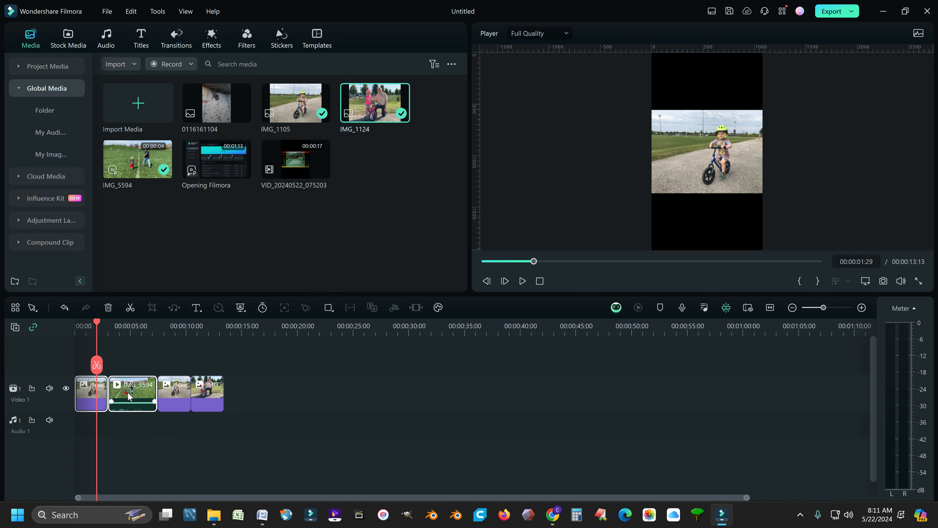
{"action": "right_click", "coordinate": [103, 391]}
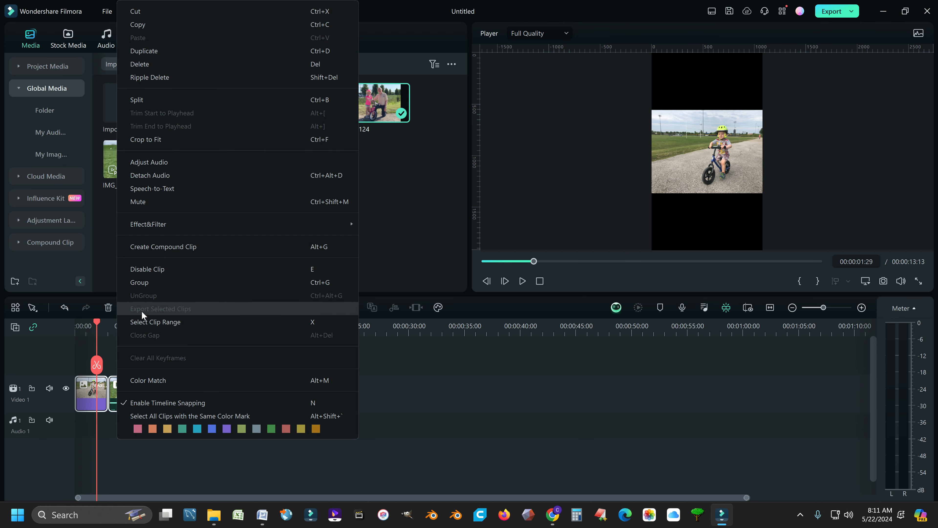
{"action": "mouse_move", "coordinate": [153, 224]}
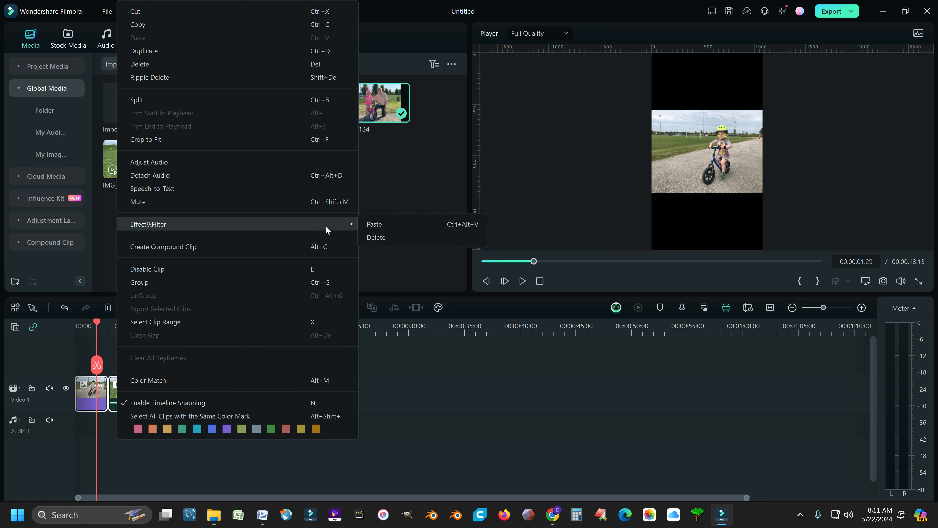
{"action": "left_click", "coordinate": [374, 223]}
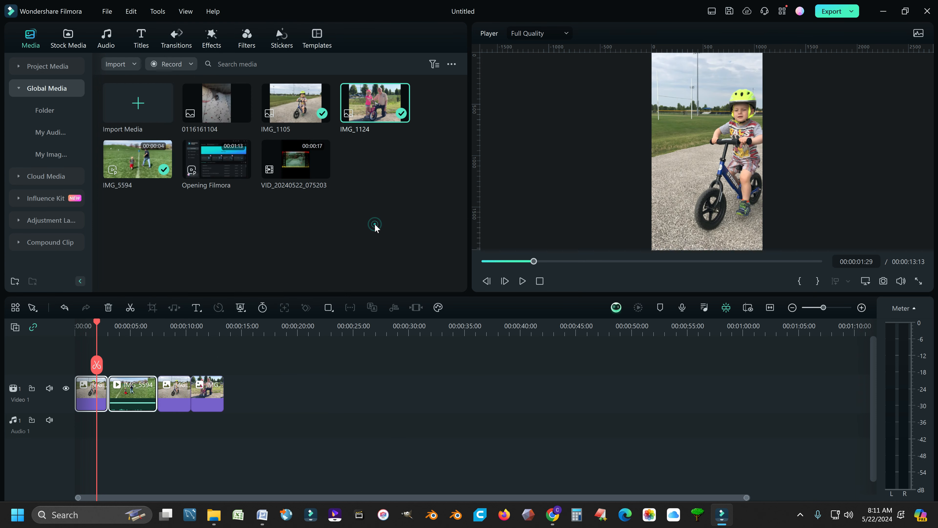
{"action": "mouse_move", "coordinate": [97, 324]}
{"action": "left_mouse_down"}
{"action": "mouse_move", "coordinate": [206, 324]}
{"action": "mouse_move", "coordinate": [84, 325]}
{"action": "left_mouse_up"}
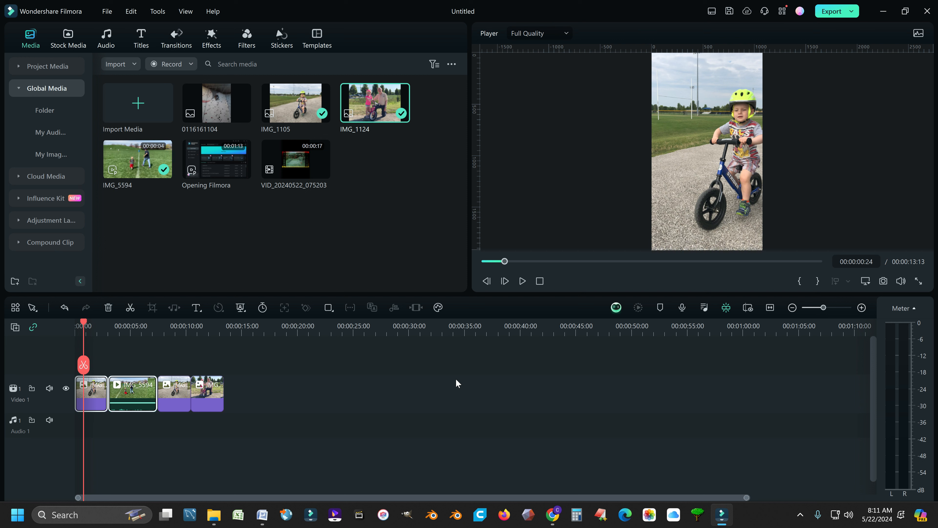
Step: Shift the crop frame of the first IMG_1105 photo sideways in Crop and Zoom to center the child on the bike, and apply it
{"action": "double_click", "coordinate": [94, 396]}
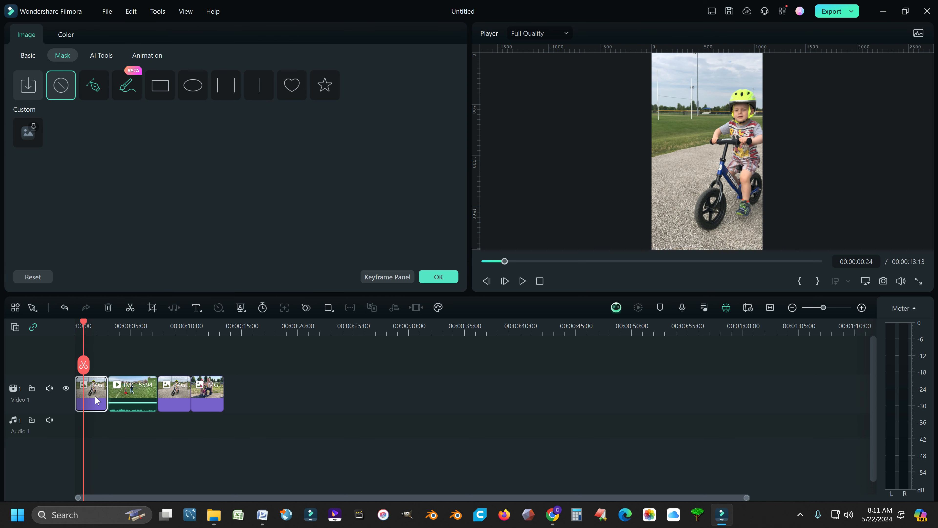
{"action": "left_click", "coordinate": [33, 59]}
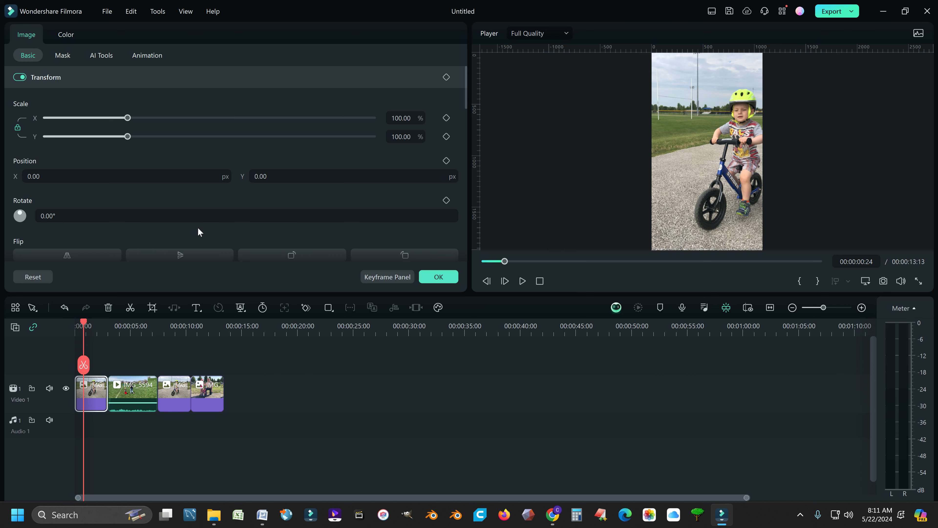
{"action": "left_click", "coordinate": [152, 307]}
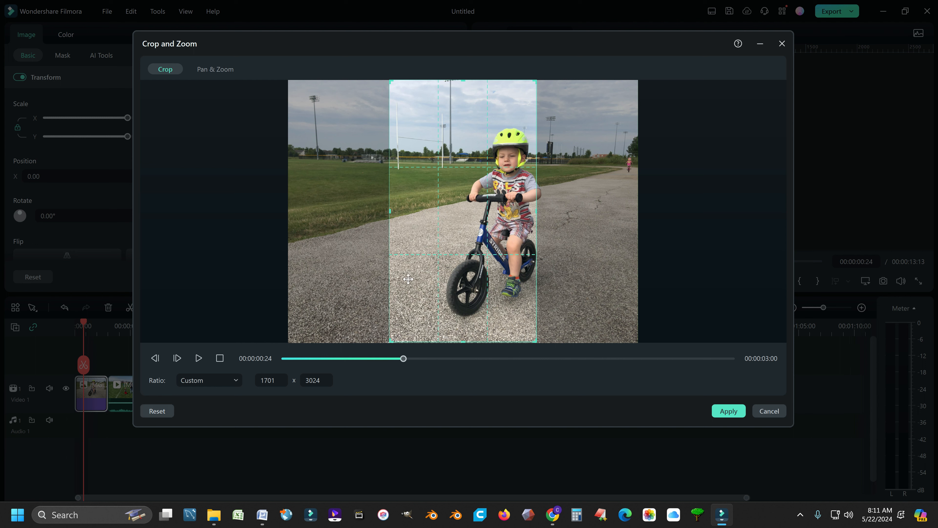
{"action": "left_click_drag", "start_coordinate": [446, 210], "coordinate": [481, 210]}
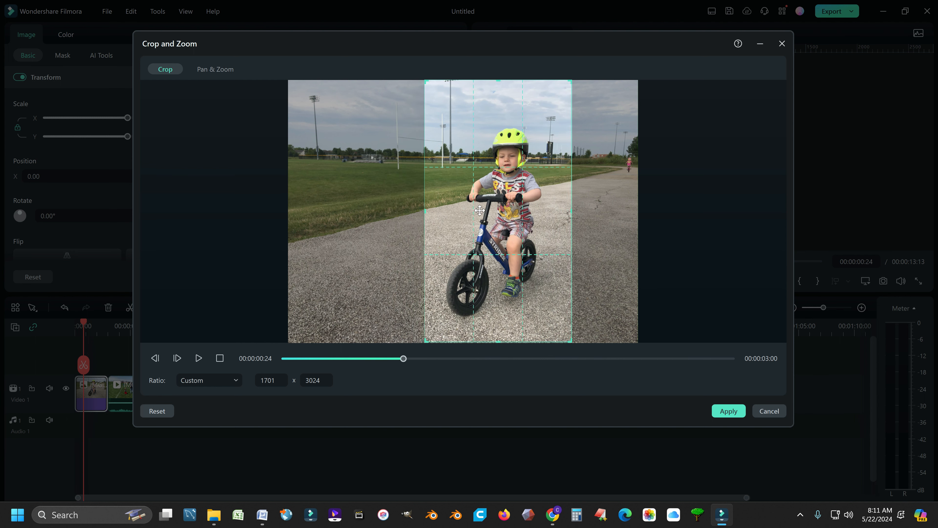
{"action": "left_click", "coordinate": [728, 411]}
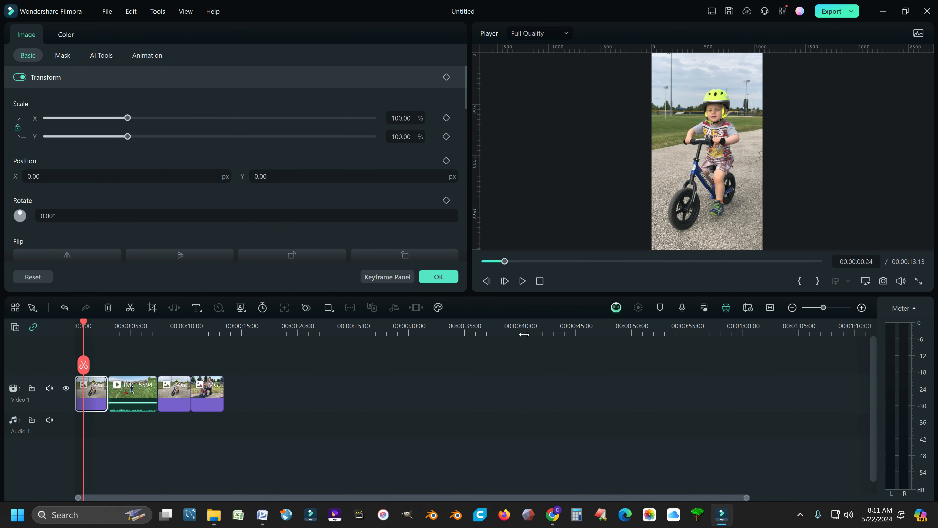
Step: Shift the crop frame of the IMG_5594 clip sideways to include both the child and the man, apply it, and preview the first photo
{"action": "left_click_drag", "start_coordinate": [84, 322], "coordinate": [126, 321]}
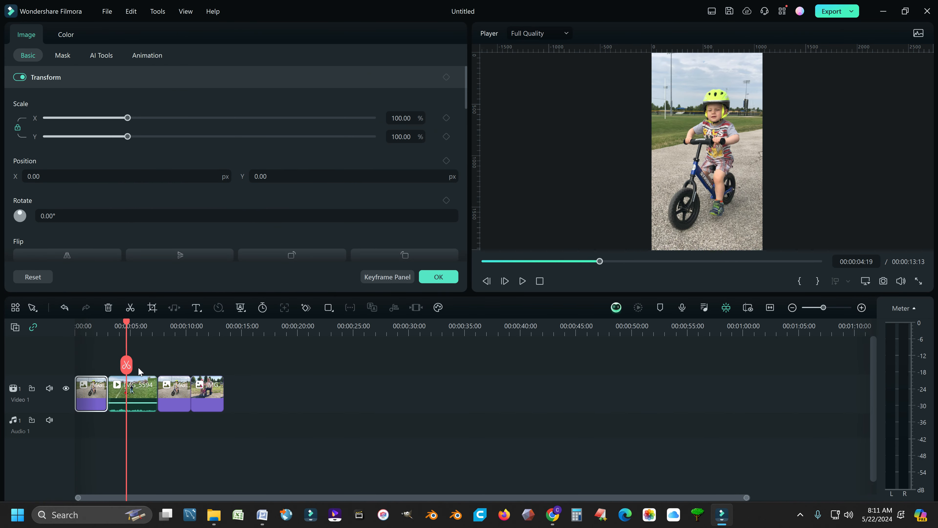
{"action": "left_click", "coordinate": [137, 388]}
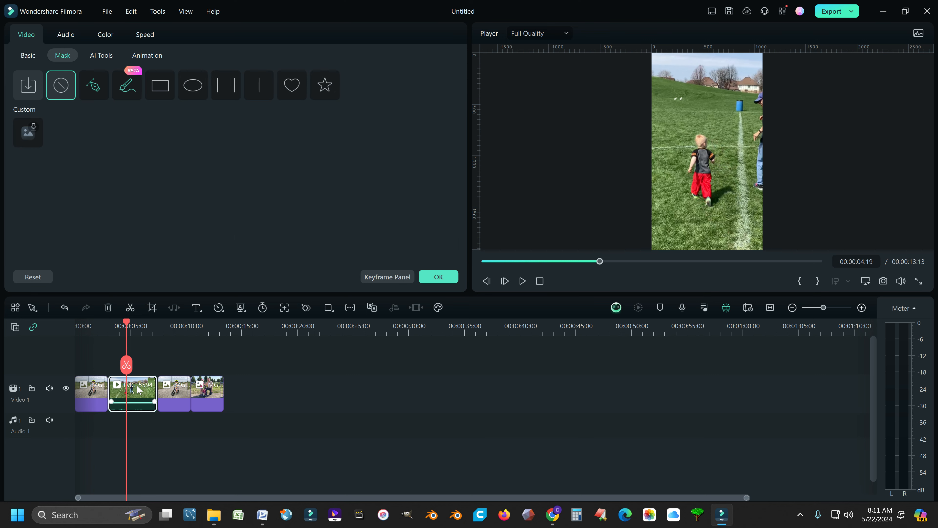
{"action": "left_click", "coordinate": [152, 307]}
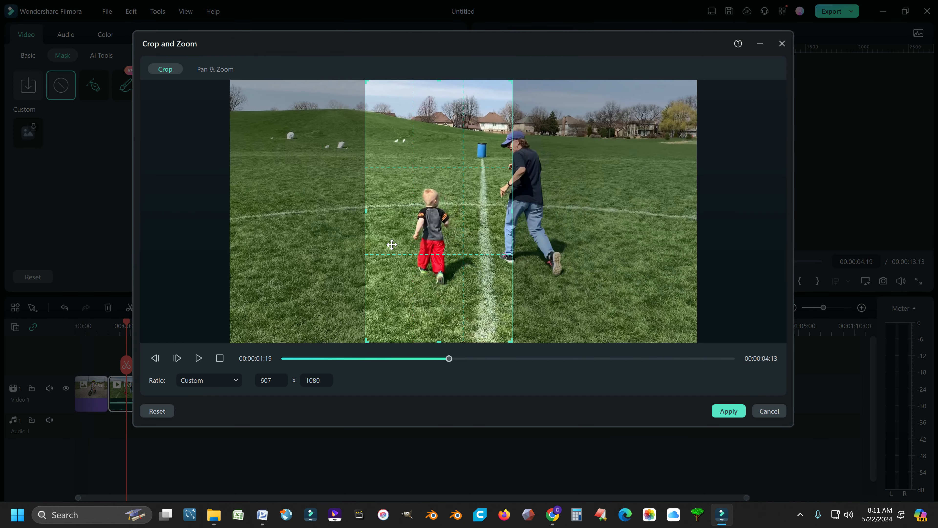
{"action": "left_click_drag", "start_coordinate": [390, 244], "coordinate": [432, 244]}
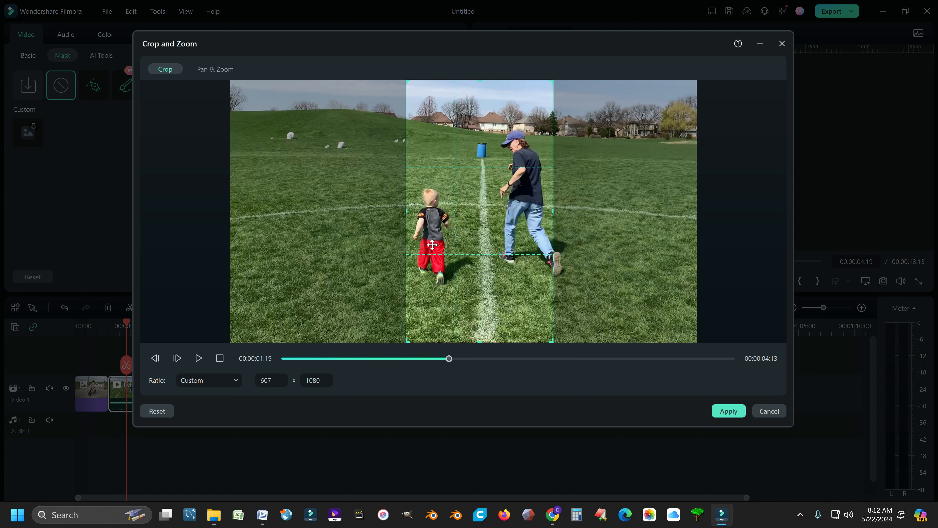
{"action": "left_click", "coordinate": [728, 411]}
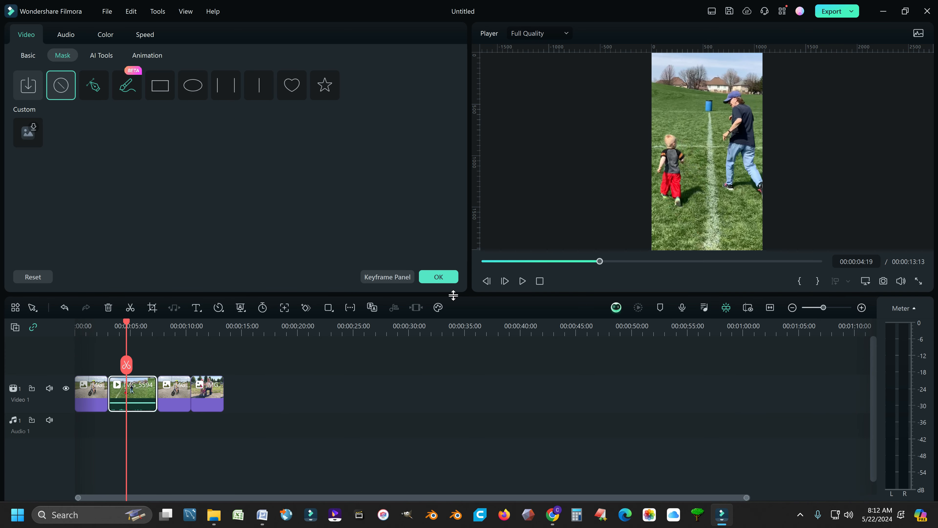
{"action": "left_click_drag", "start_coordinate": [126, 325], "coordinate": [99, 323]}
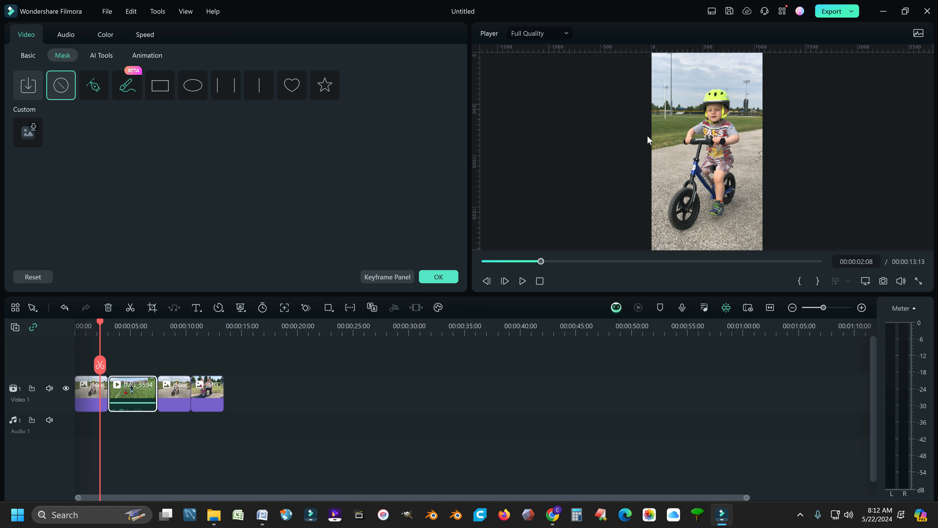